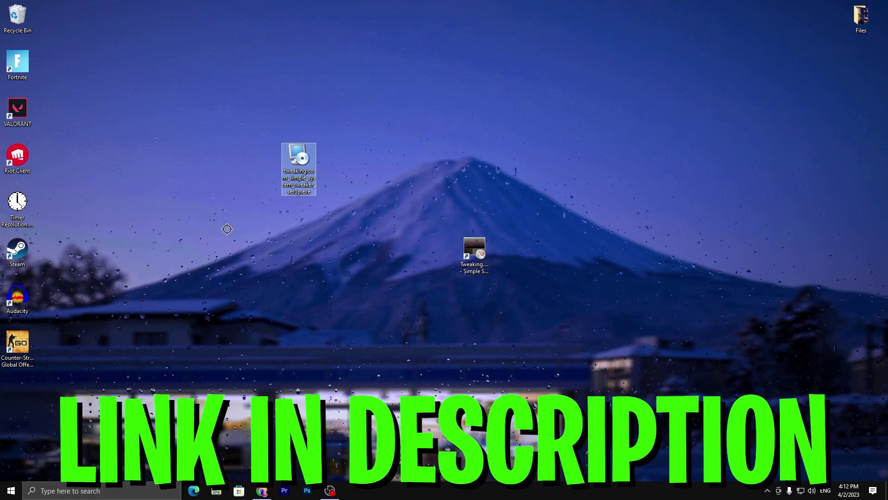
Step: Close the ad tab, download the Simple System Tweaker setup from MediaFire, then minimize Chrome
{"action": "left_click", "coordinate": [261, 491]}
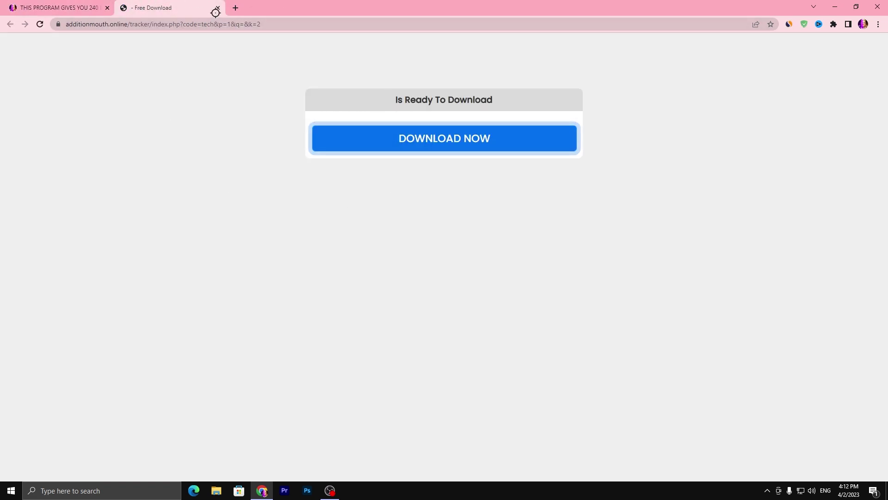
{"action": "left_click", "coordinate": [218, 8]}
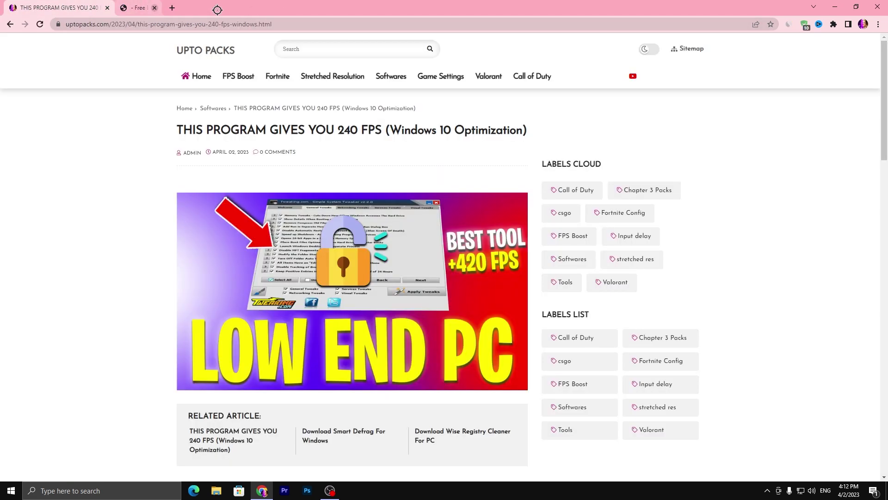
{"action": "scroll", "coordinate": [288, 214], "scroll_direction": "down", "scroll_amount": 5}
{"action": "scroll", "coordinate": [289, 215], "scroll_direction": "down", "scroll_amount": 2}
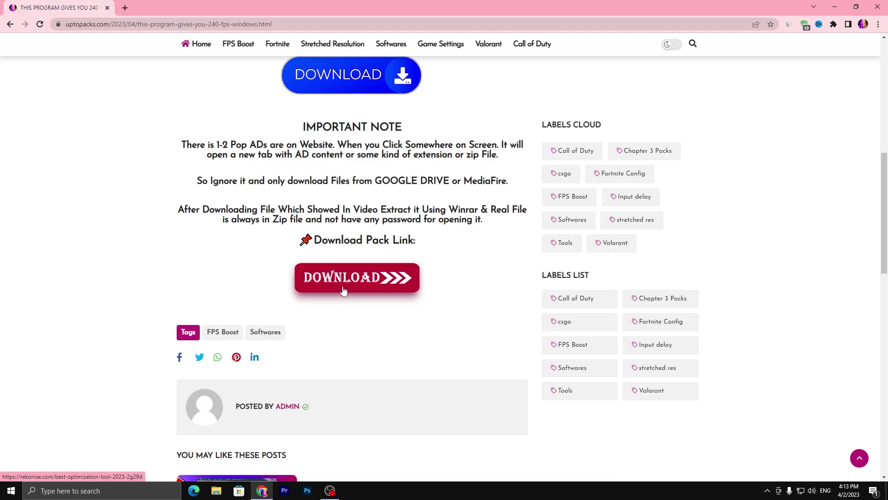
{"action": "scroll", "coordinate": [342, 290], "scroll_direction": "up", "scroll_amount": 5}
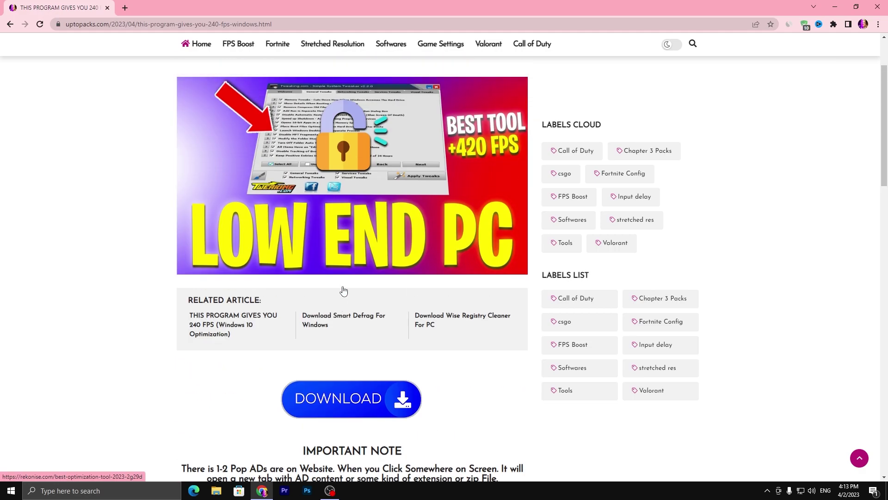
{"action": "scroll", "coordinate": [193, 273], "scroll_direction": "up", "scroll_amount": 2}
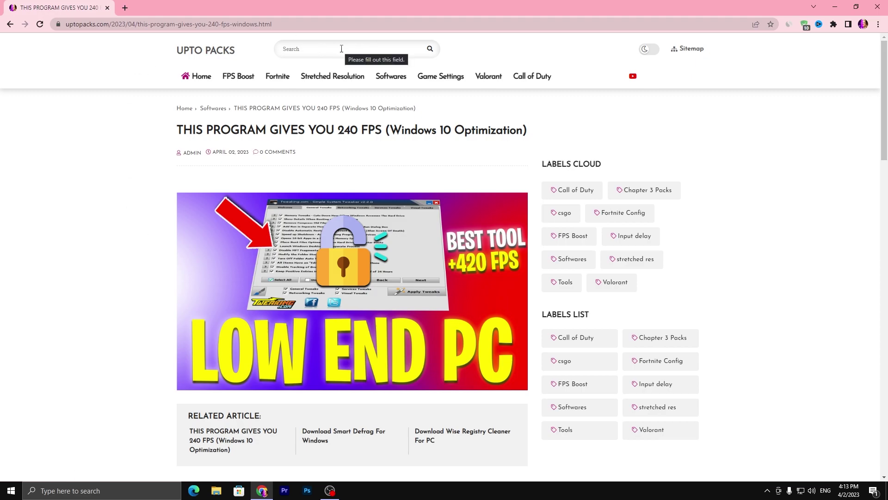
{"action": "scroll", "coordinate": [240, 159], "scroll_direction": "down", "scroll_amount": 3}
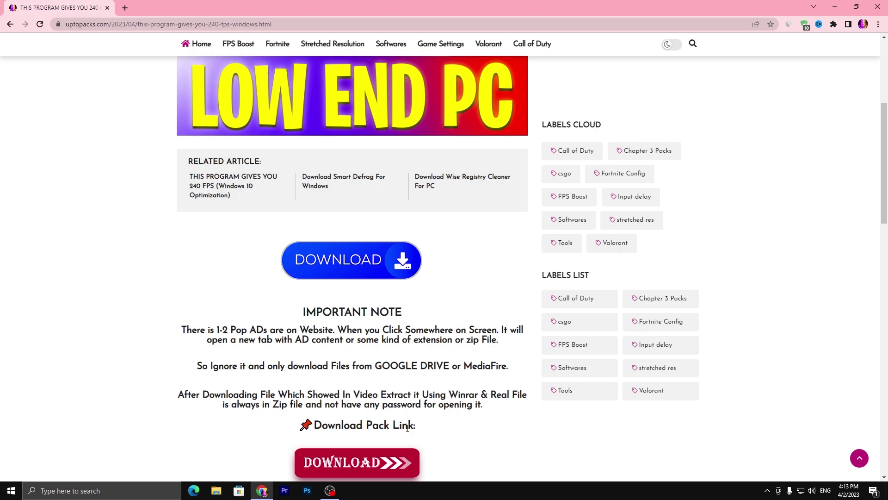
{"action": "left_click", "coordinate": [408, 427]}
{"action": "left_click", "coordinate": [354, 456]}
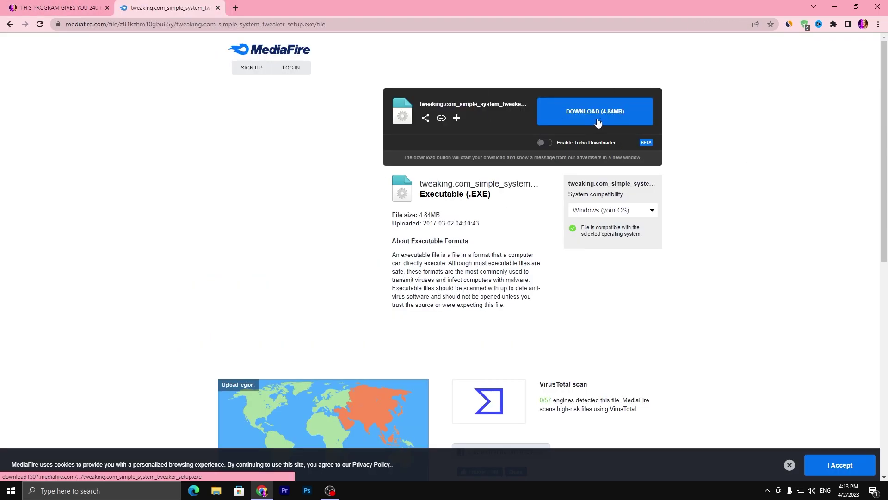
{"action": "left_click", "coordinate": [835, 7]}
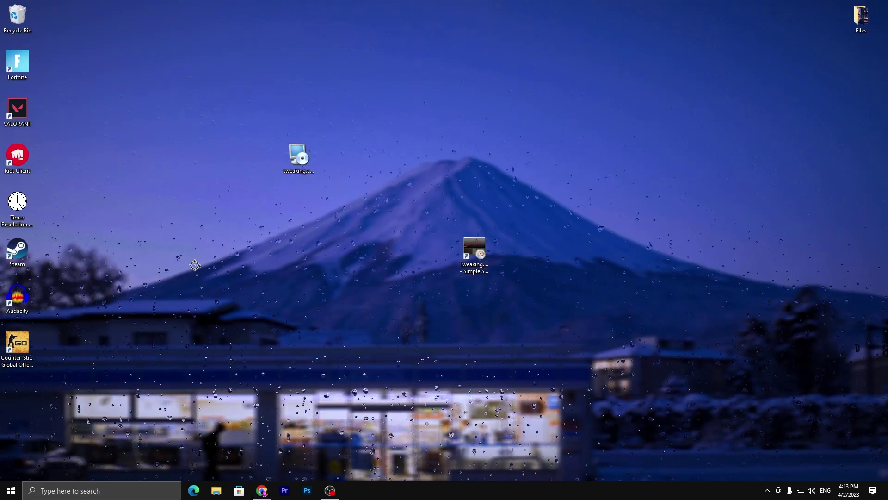
Step: Run setup.exe with default folders up to the ready-to-install page, then cancel and confirm aborting
{"action": "left_click_drag", "start_coordinate": [297, 155], "coordinate": [431, 248]}
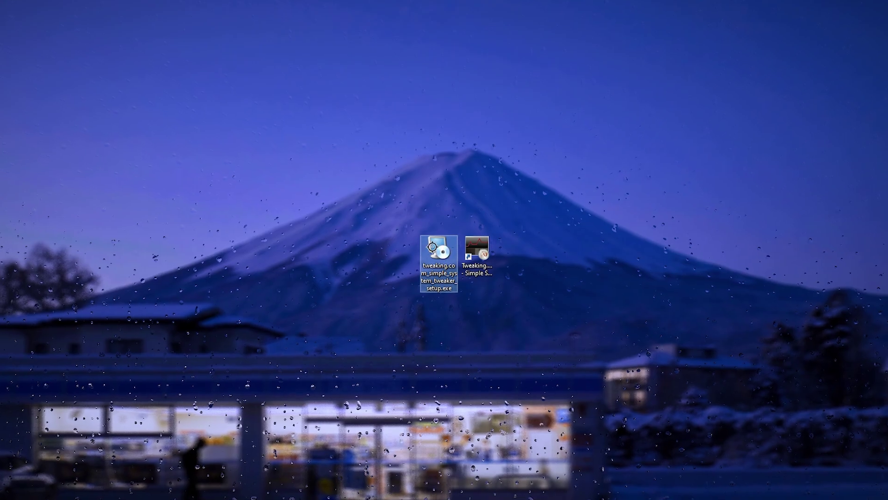
{"action": "double_click", "coordinate": [420, 256]}
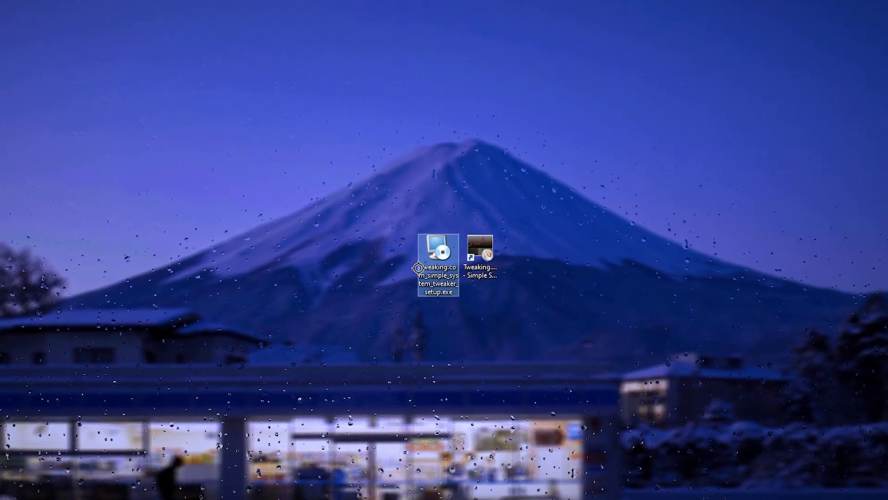
{"action": "left_click", "coordinate": [507, 351]}
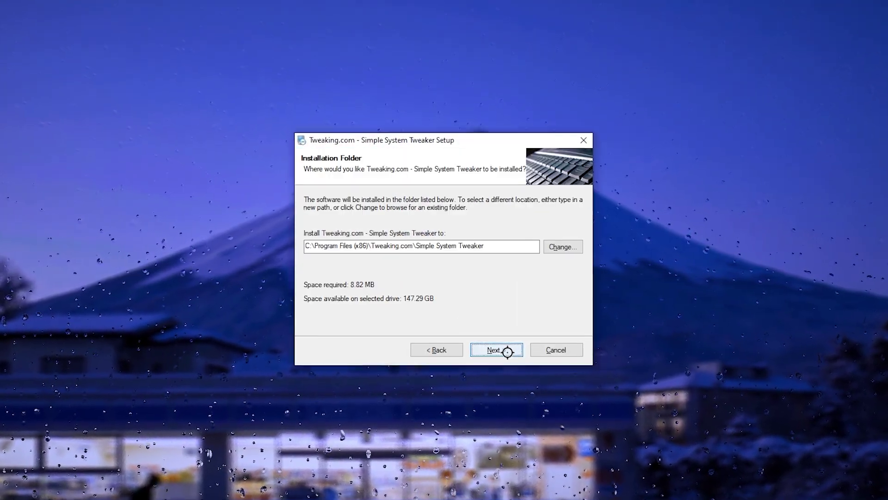
{"action": "left_click", "coordinate": [509, 353]}
{"action": "left_click", "coordinate": [512, 358]}
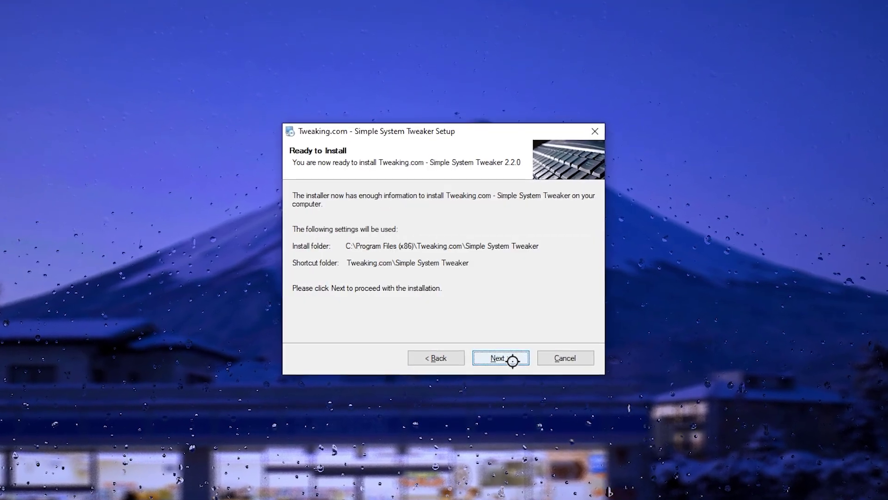
{"action": "left_click", "coordinate": [565, 358]}
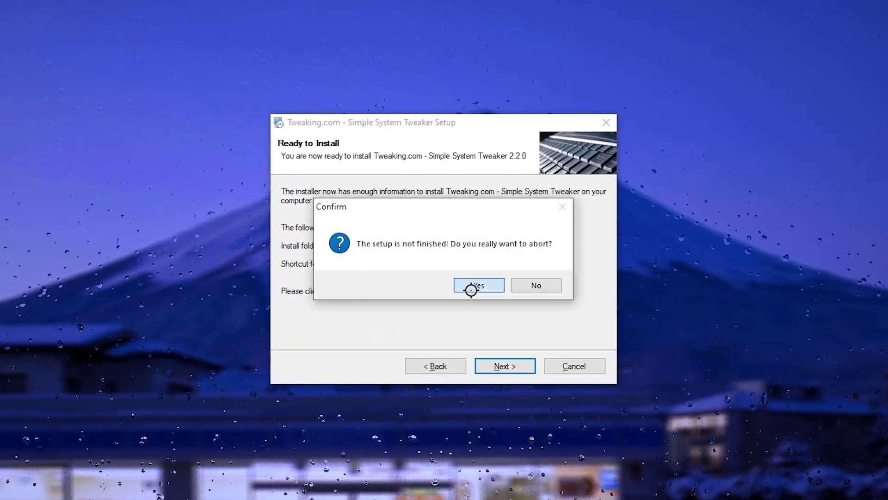
{"action": "left_click", "coordinate": [471, 290]}
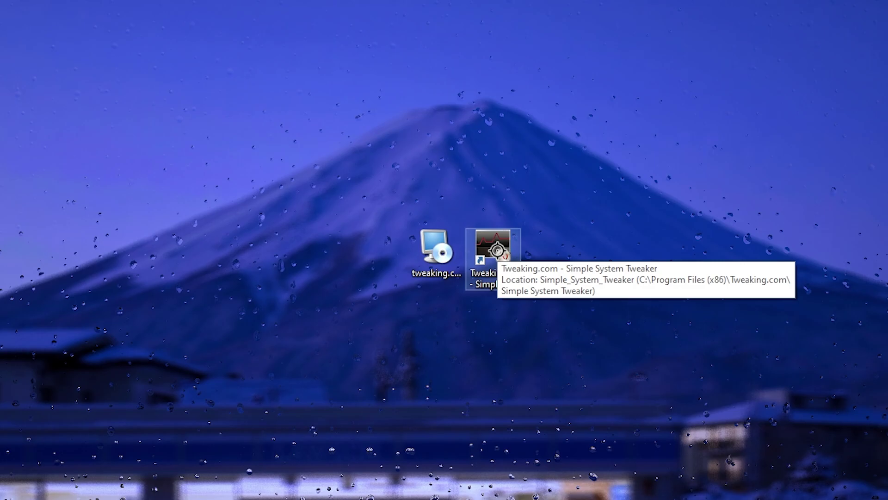
Step: Start Tweaking.com - Simple System Tweaker from its desktop shortcut
{"action": "double_click", "coordinate": [493, 248]}
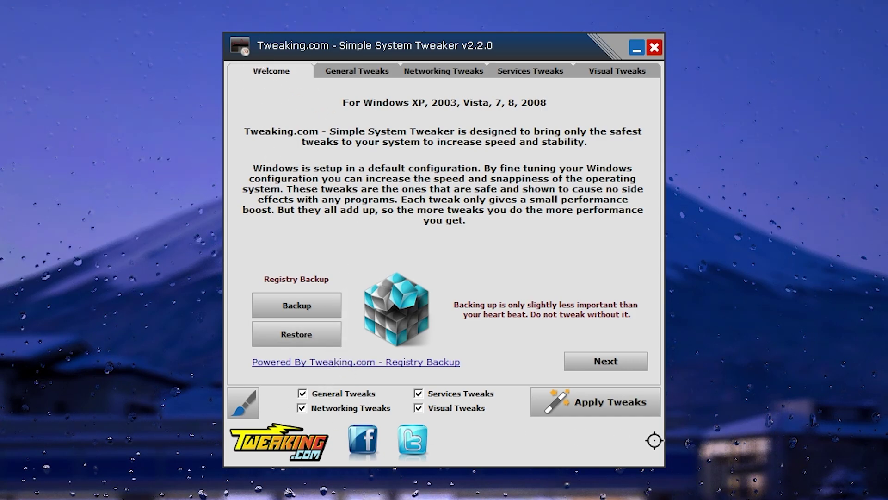
Step: Review the General Tweaks list, then switch to the Networking Tweaks list
{"action": "left_click", "coordinate": [350, 71]}
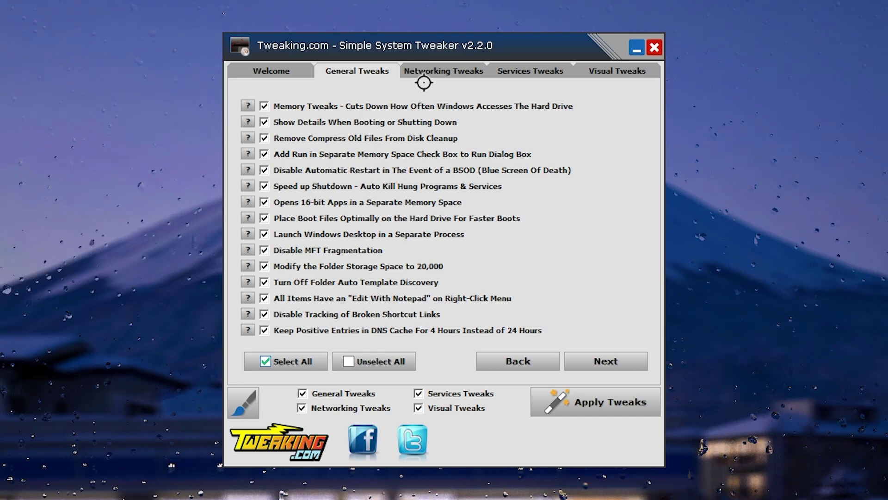
{"action": "left_click", "coordinate": [442, 72]}
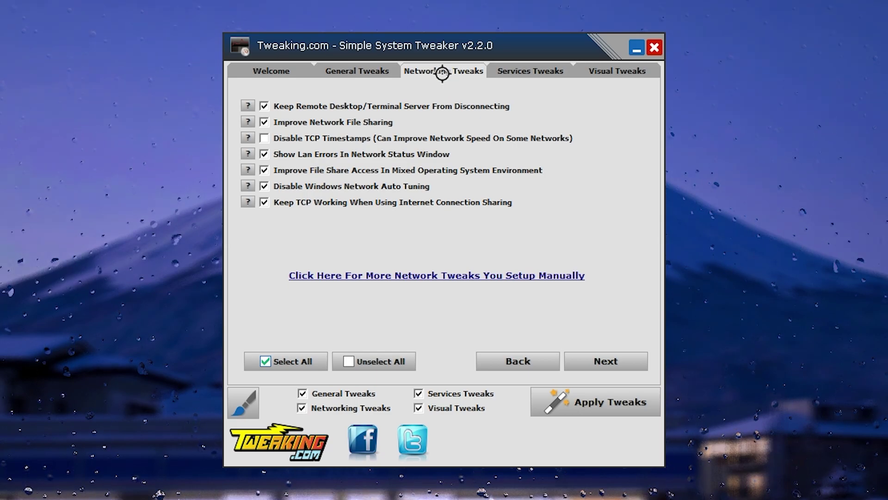
Step: Switch to the Services Tweaks page to view the services tweaks
{"action": "left_click", "coordinate": [552, 74]}
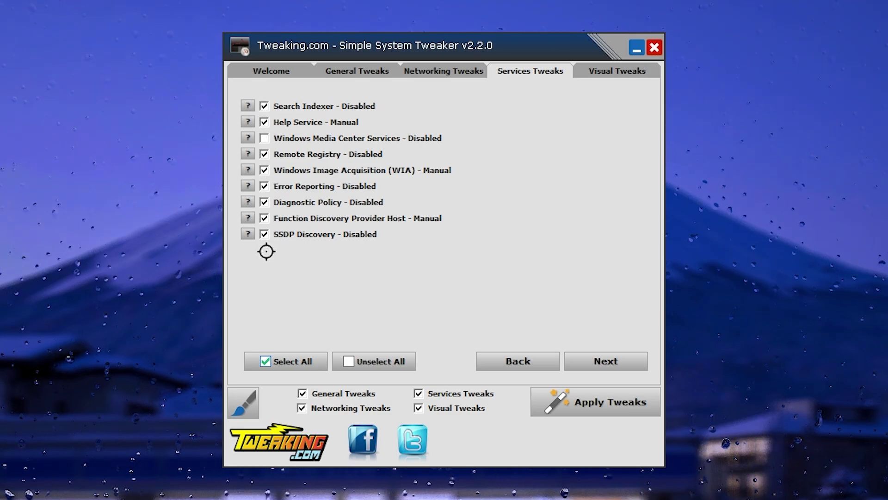
Step: Switch to the Visual Tweaks page to view the visual effect tweaks
{"action": "left_click", "coordinate": [615, 73]}
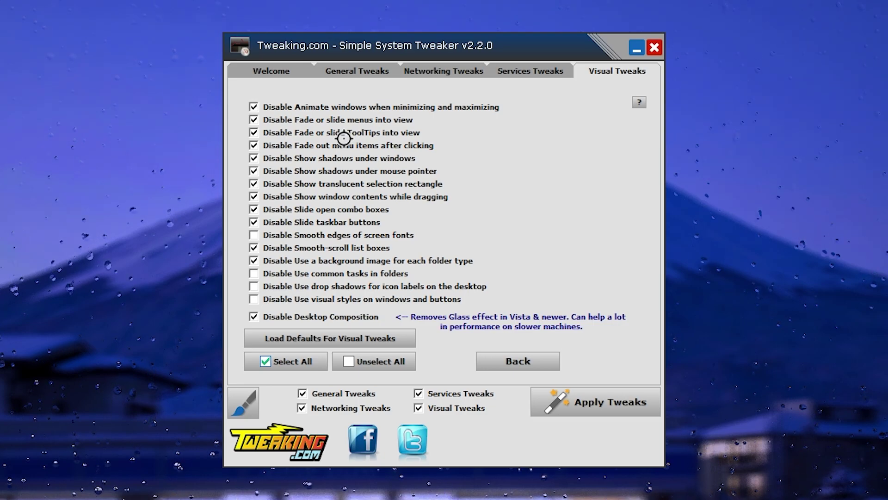
Step: Go back to the Welcome page with Ctrl+Tab
{"action": "key", "text": "ctrl+Tab"}
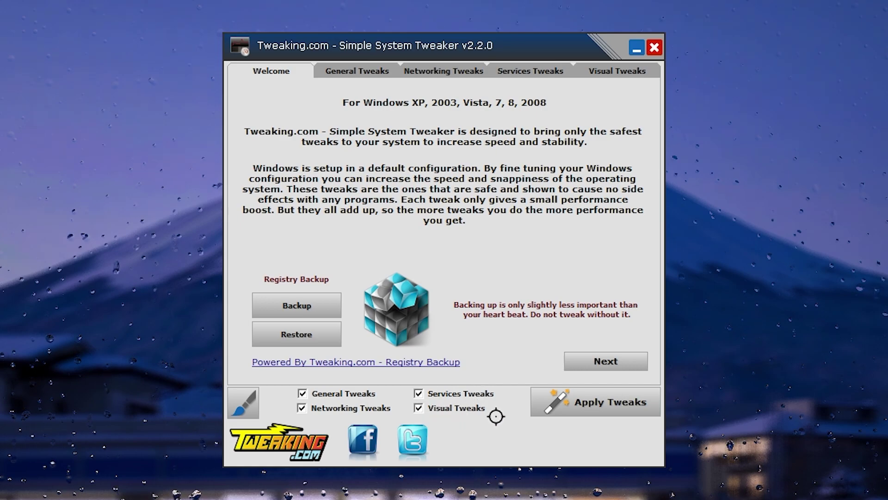
Step: Apply all four tweak categories, decline the restart, and close Simple System Tweaker
{"action": "left_click", "coordinate": [589, 401]}
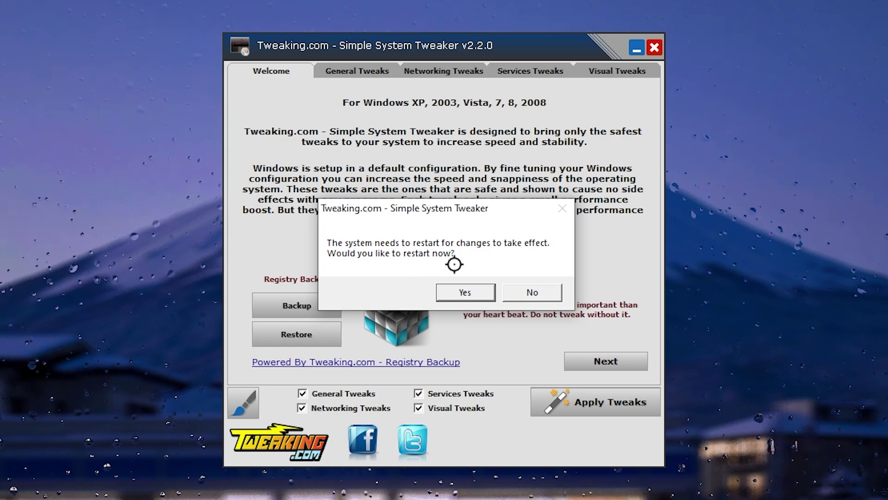
{"action": "left_click", "coordinate": [548, 296]}
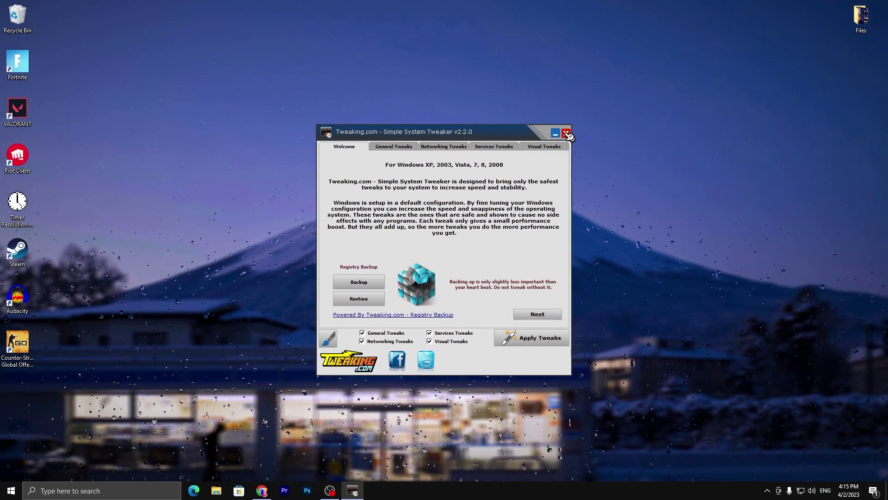
{"action": "left_click", "coordinate": [566, 133]}
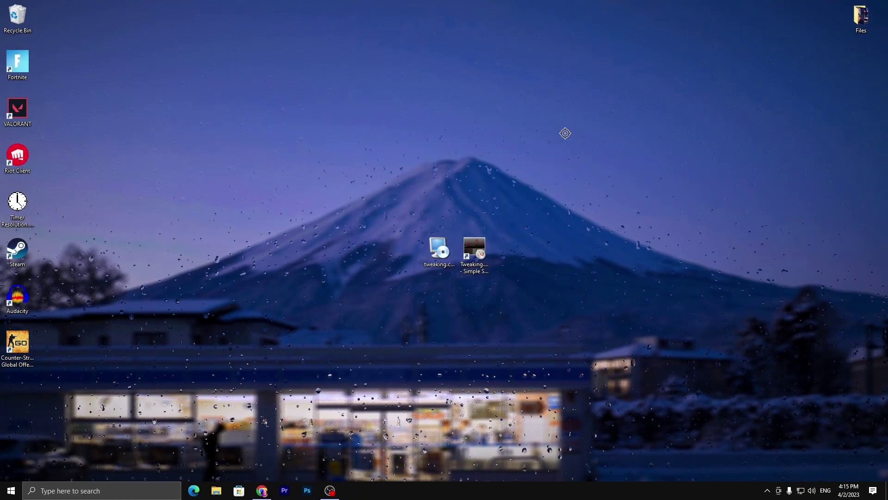
{"action": "right_click", "coordinate": [486, 494]}
{"action": "left_click", "coordinate": [510, 452]}
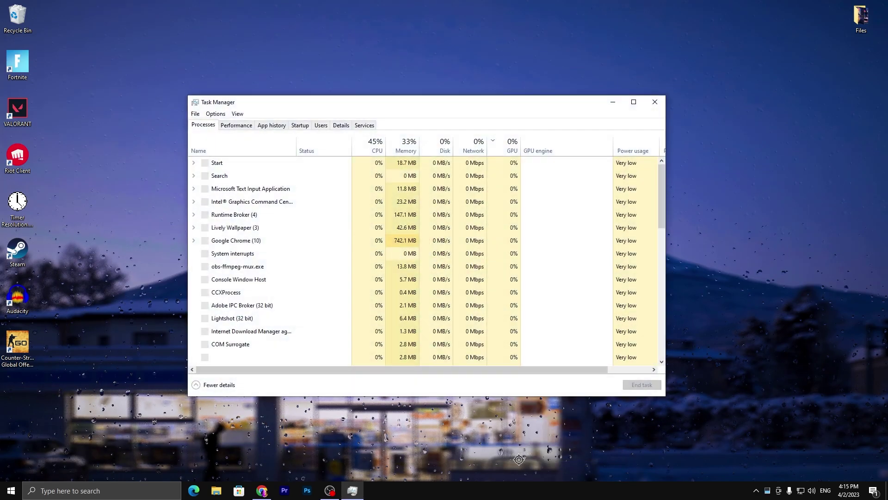
{"action": "left_click", "coordinate": [308, 125]}
{"action": "left_click_drag", "start_coordinate": [329, 108], "coordinate": [396, 57]}
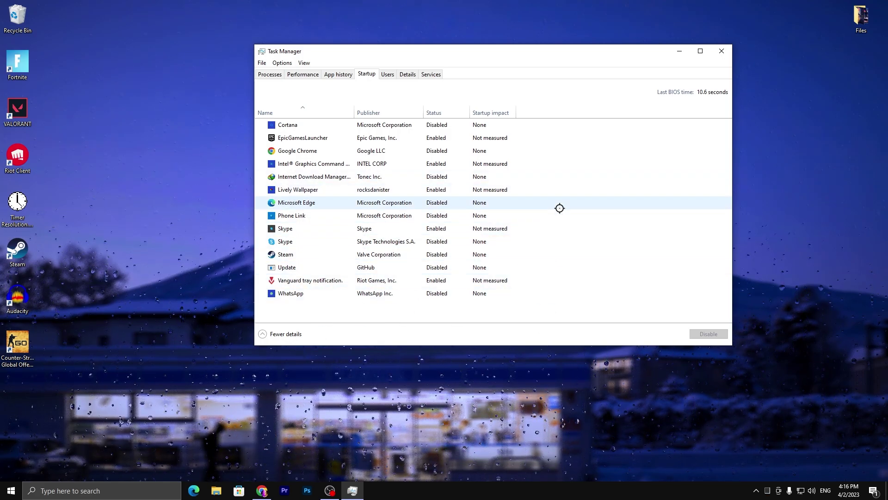
{"action": "left_click", "coordinate": [726, 50]}
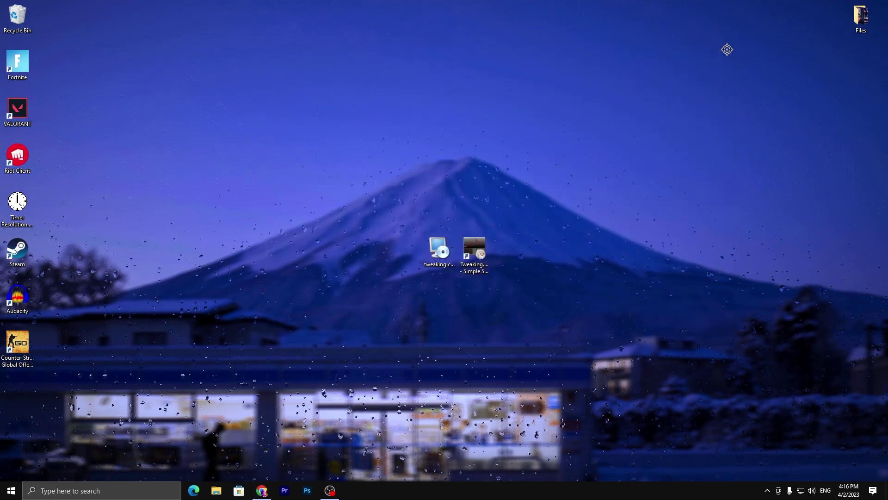